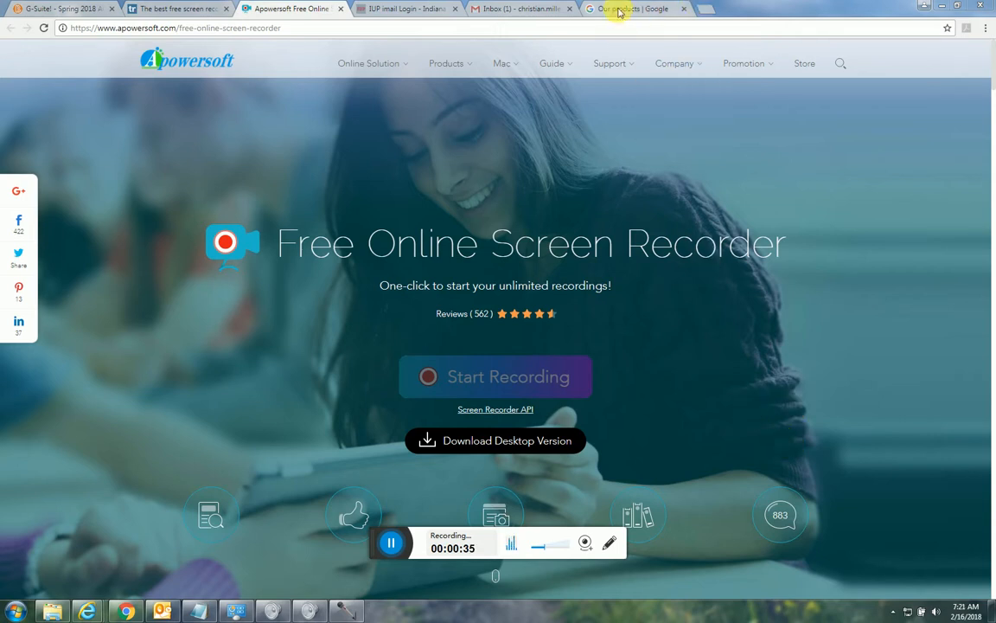
Switch to the Gmail inbox and open the full Google products page from its list of Google apps.
click(517, 9)
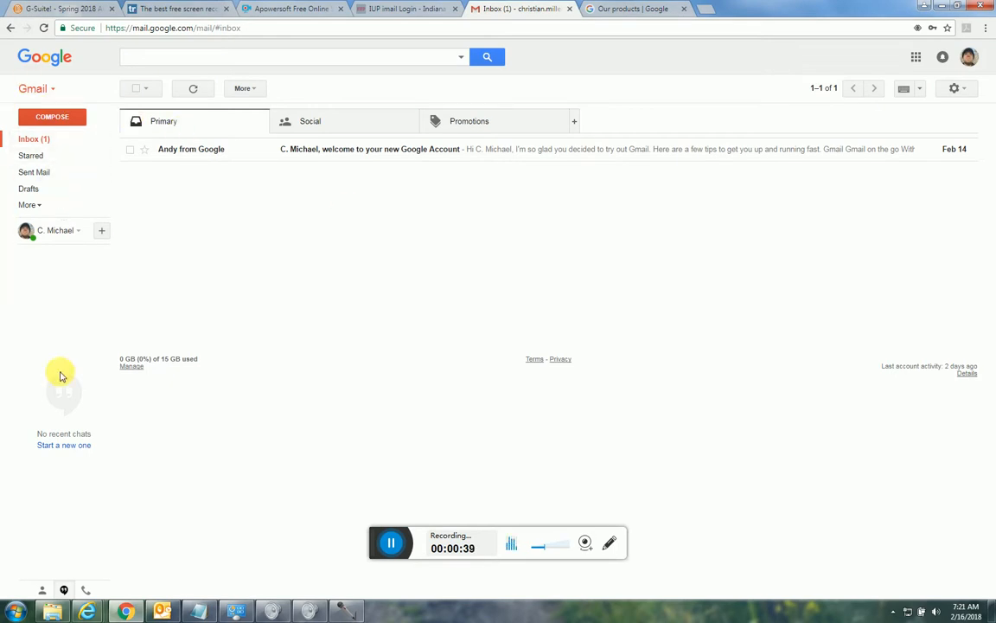
click(916, 56)
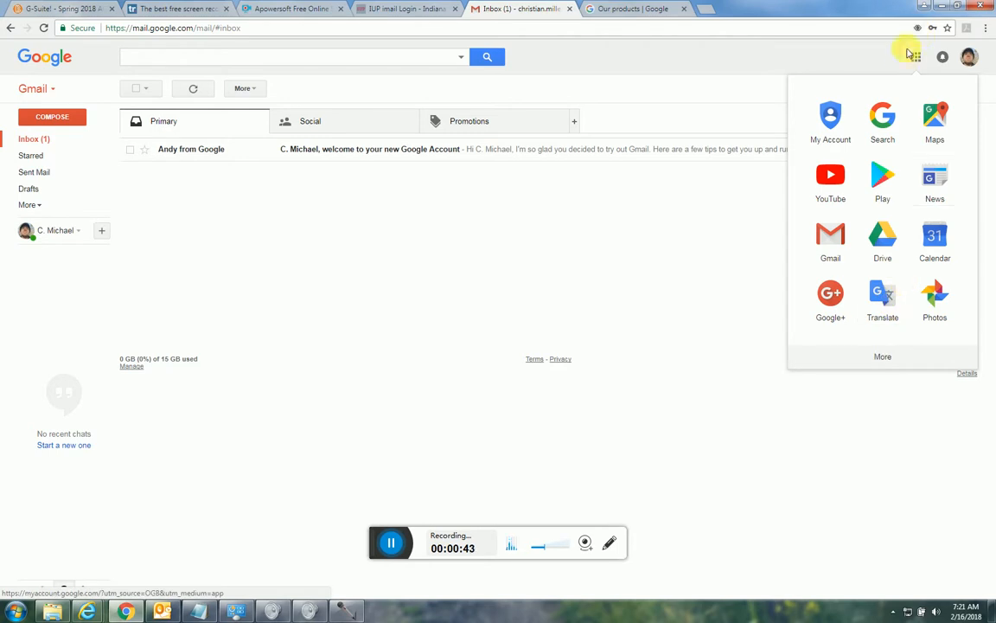
click(883, 358)
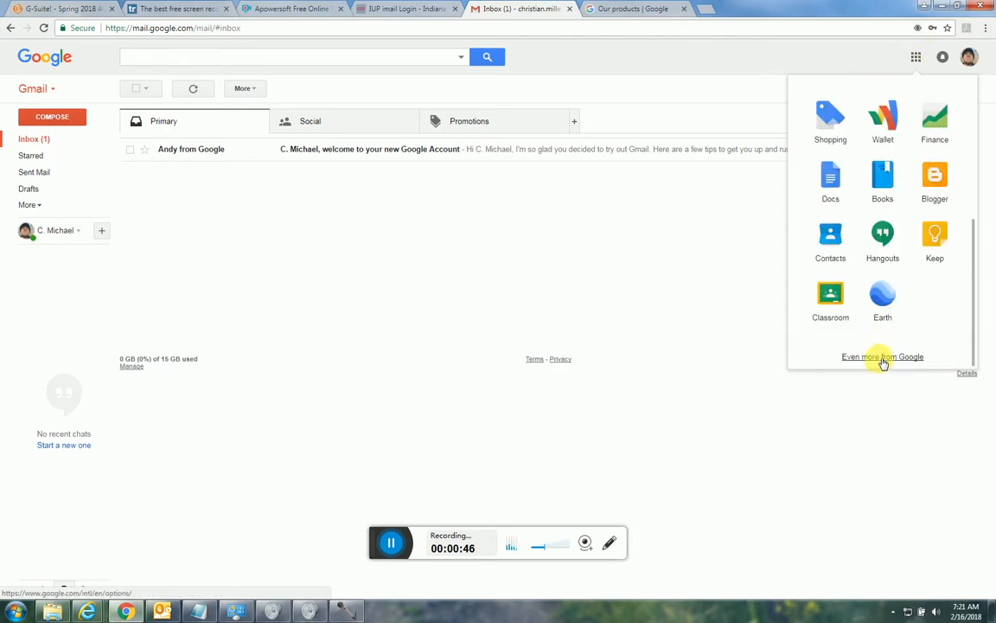
click(883, 358)
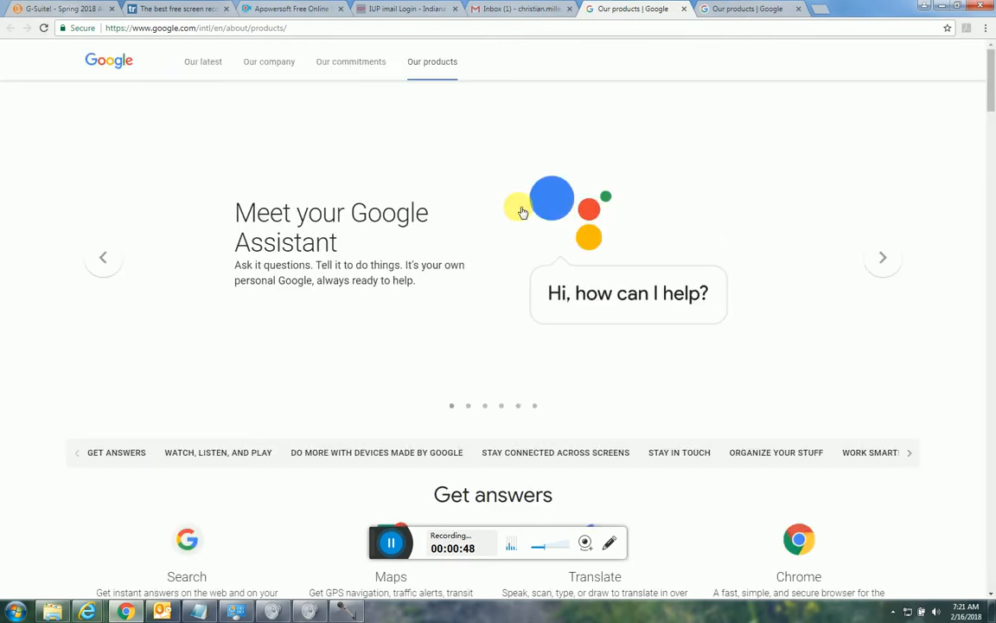
Find Forms in the complete list of Google products and go to the Google Forms home page.
scroll(435, 206, down, 1)
scroll(435, 205, down, 12)
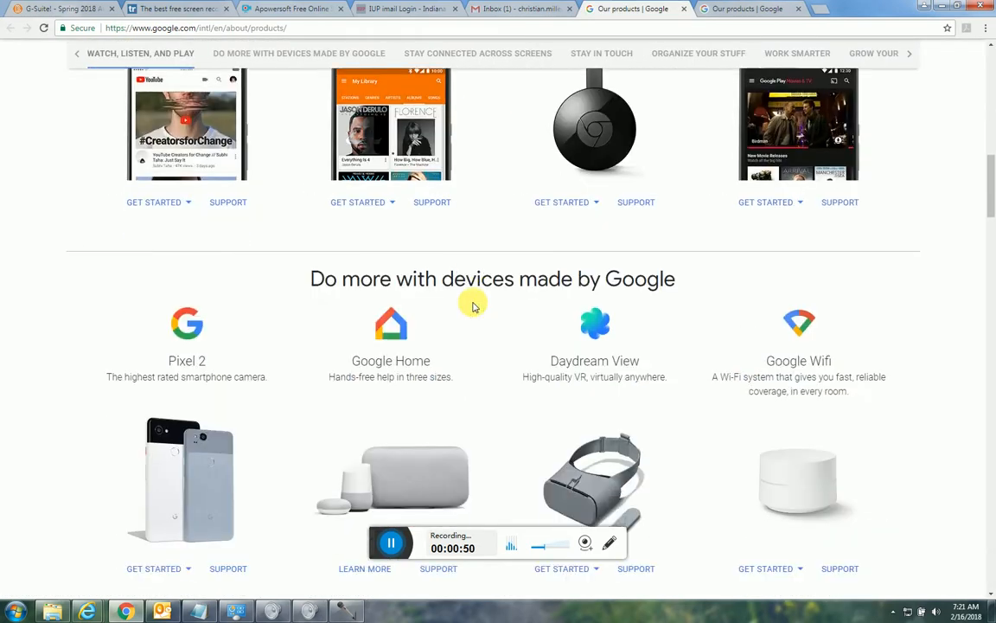
scroll(474, 307, down, 20)
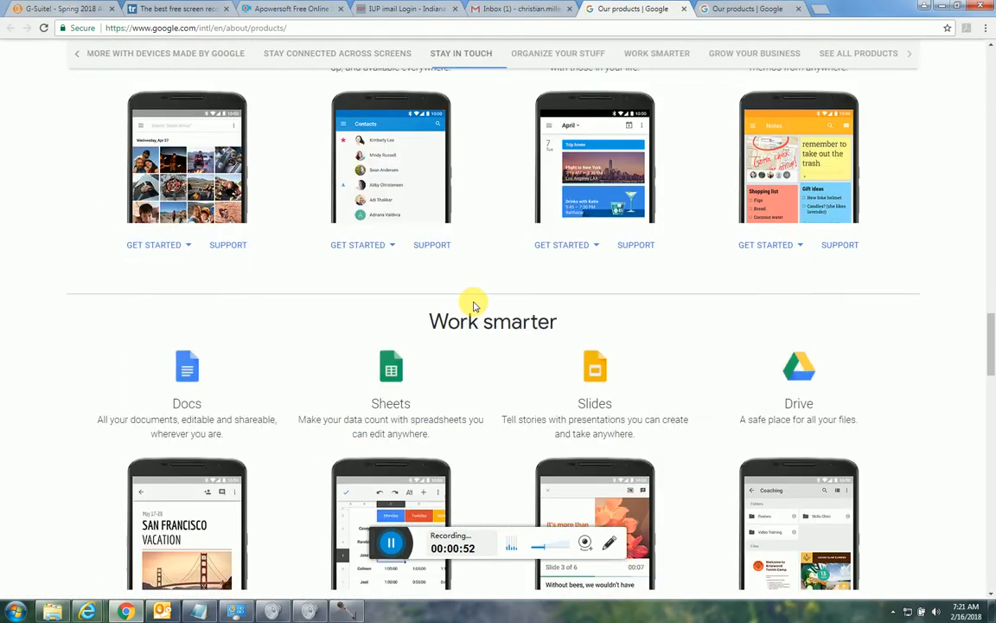
scroll(473, 307, down, 18)
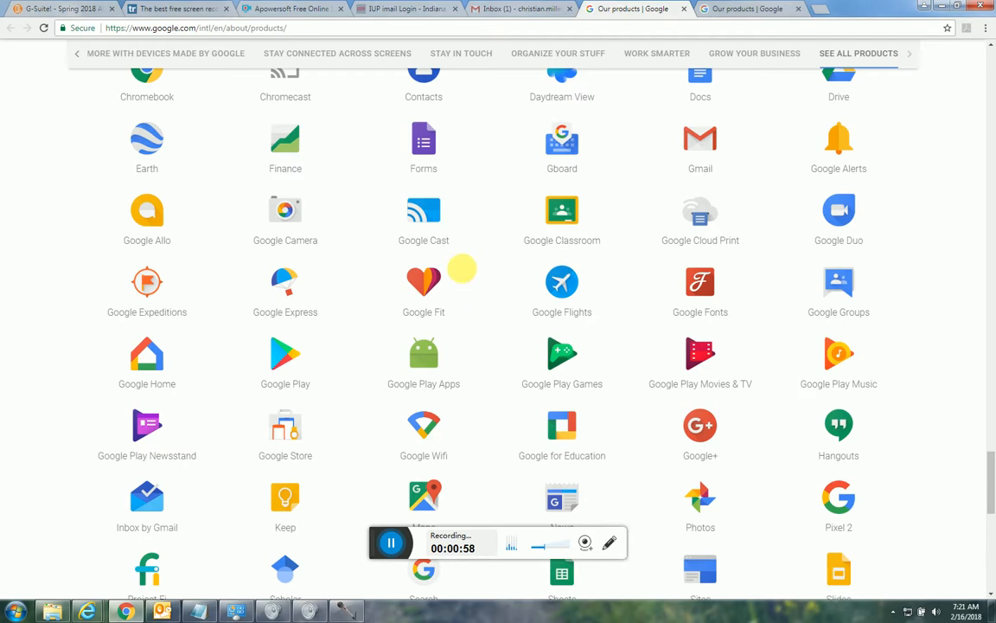
scroll(558, 367, down, 2)
scroll(558, 367, down, 4)
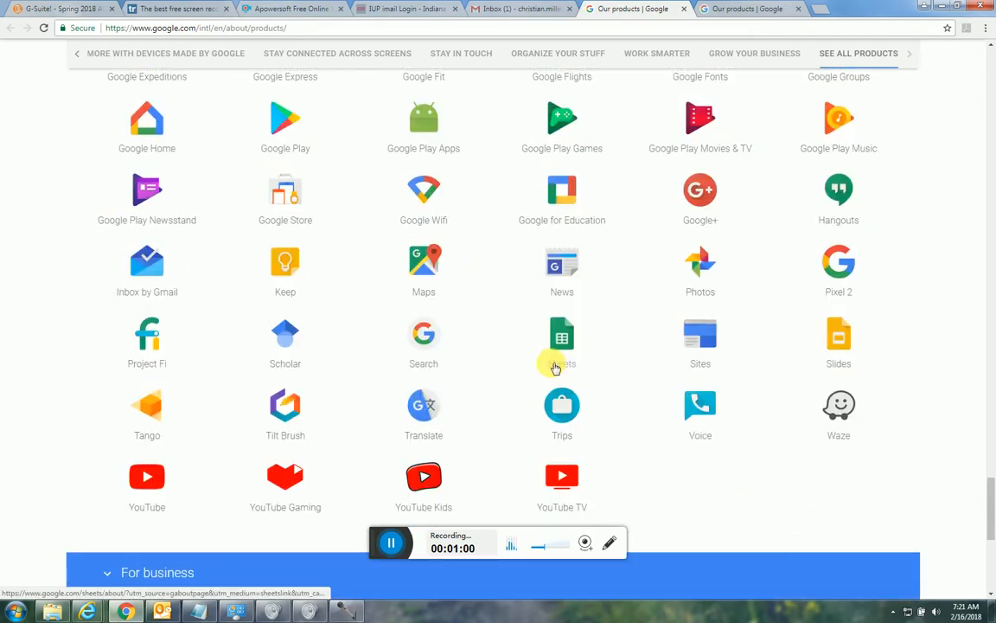
scroll(551, 374, up, 4)
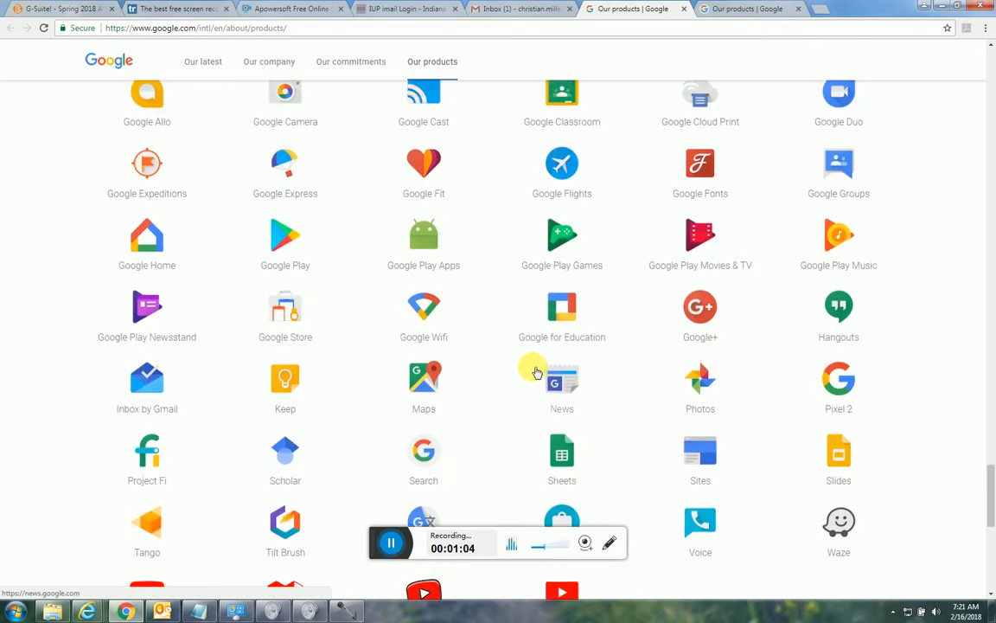
scroll(529, 371, up, 2)
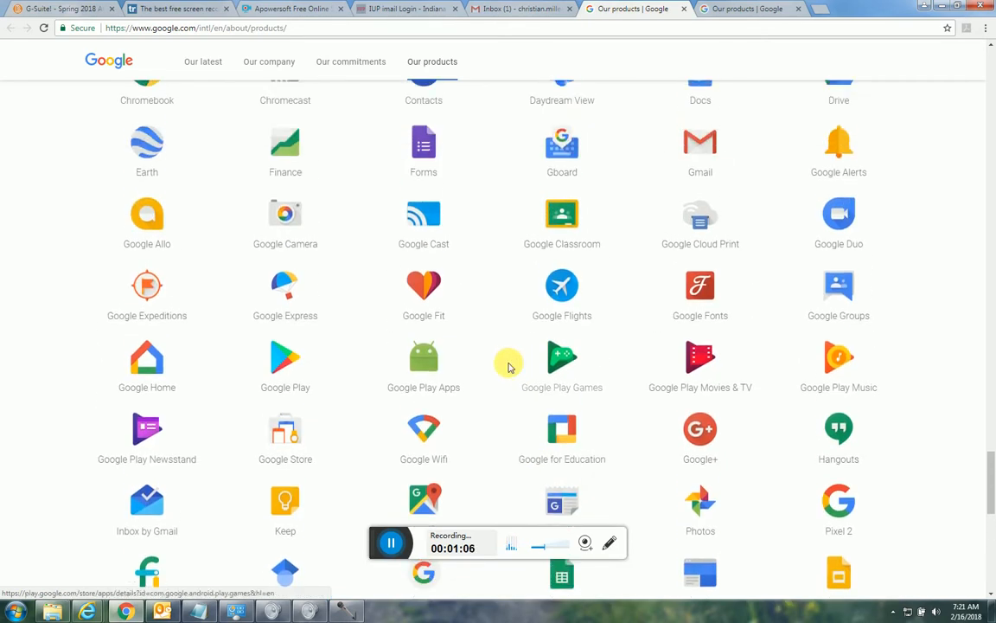
scroll(502, 355, up, 3)
click(421, 318)
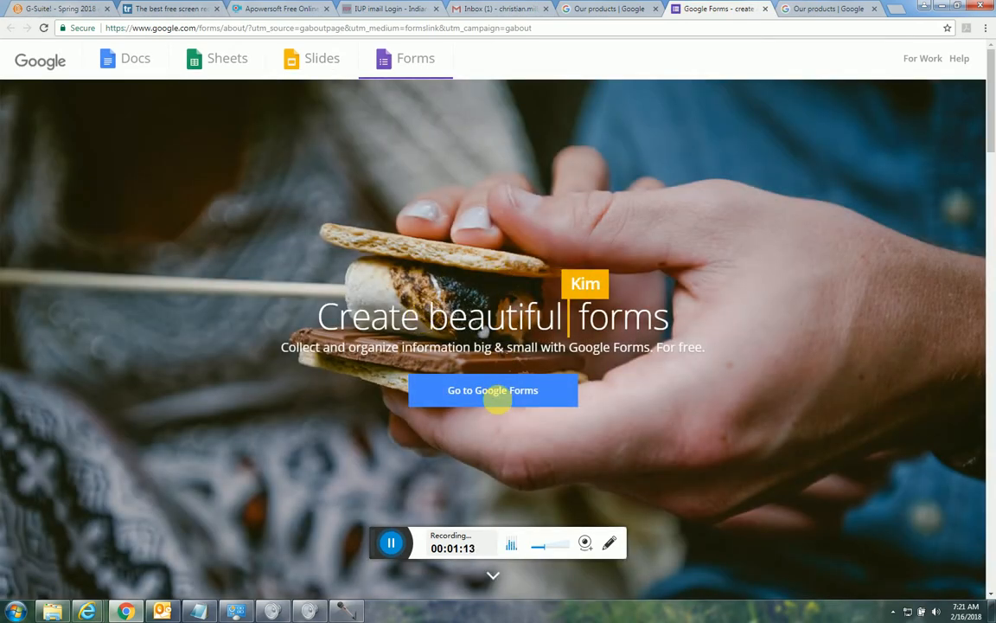
click(497, 396)
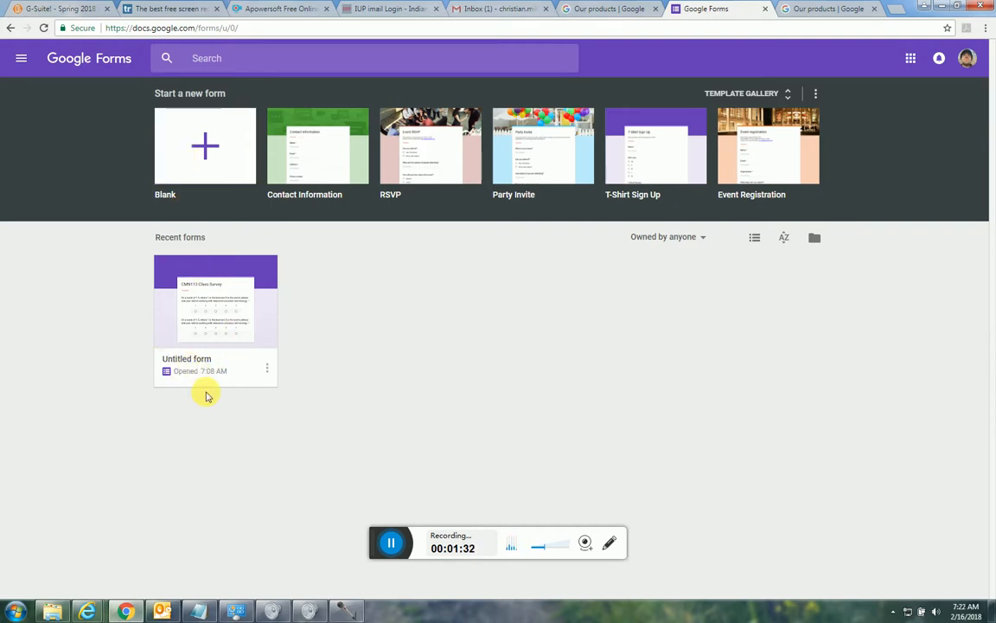
Create a new blank form and title it "Course Survey".
click(195, 146)
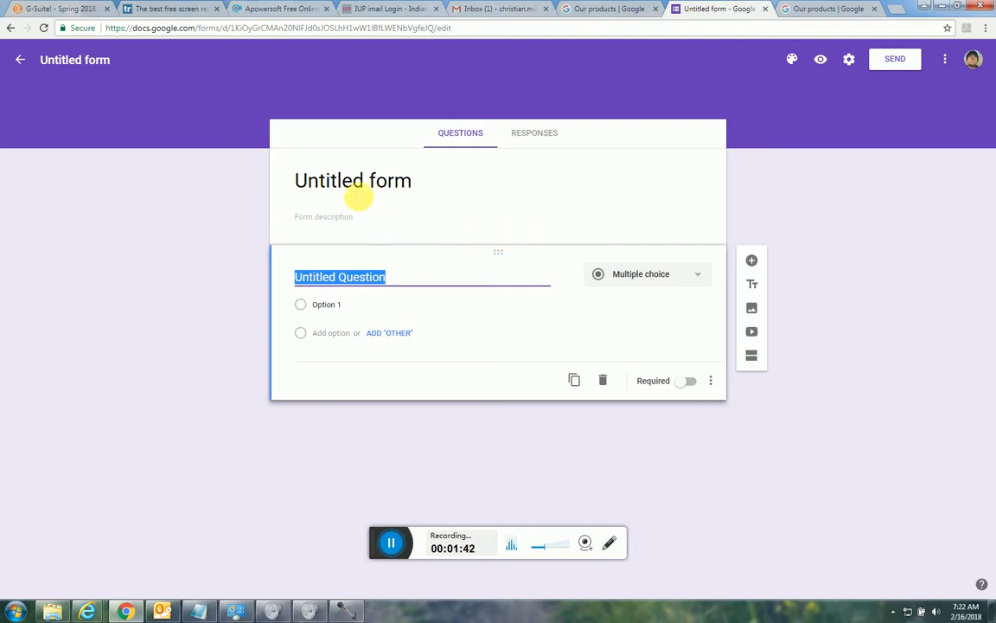
click(310, 181)
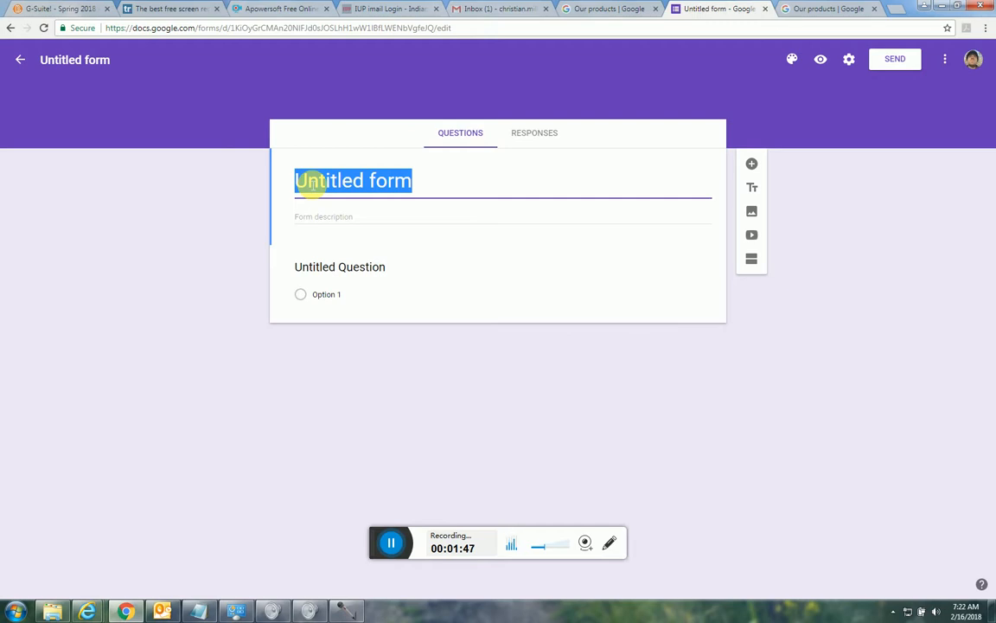
text(Course Survey)
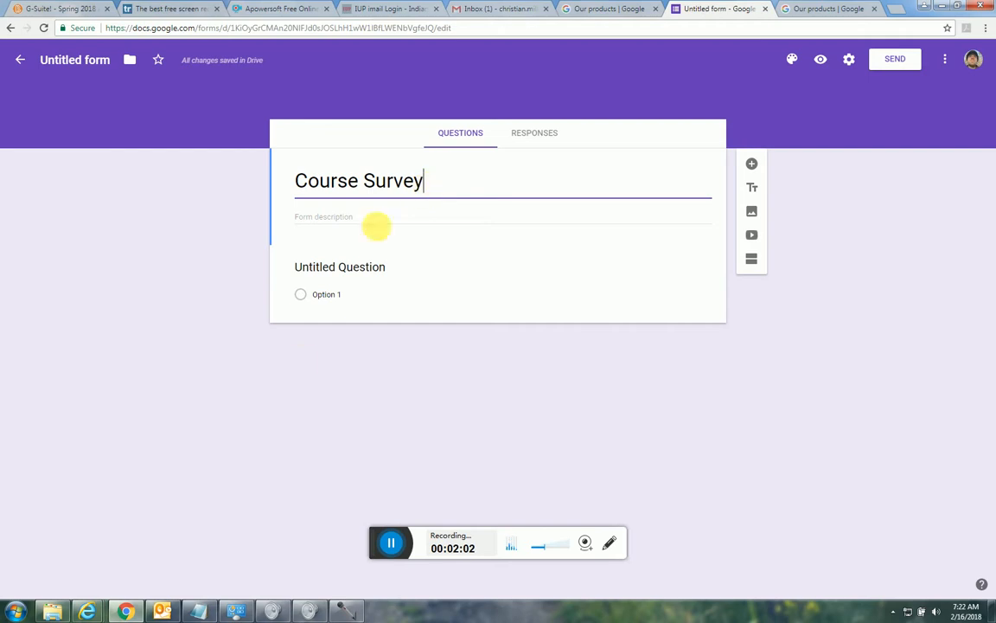
Word the first question "On a scale of 1-5, where 1 is the best and 5 is the worst, rate yourself on telcommunication terminology.".
click(316, 266)
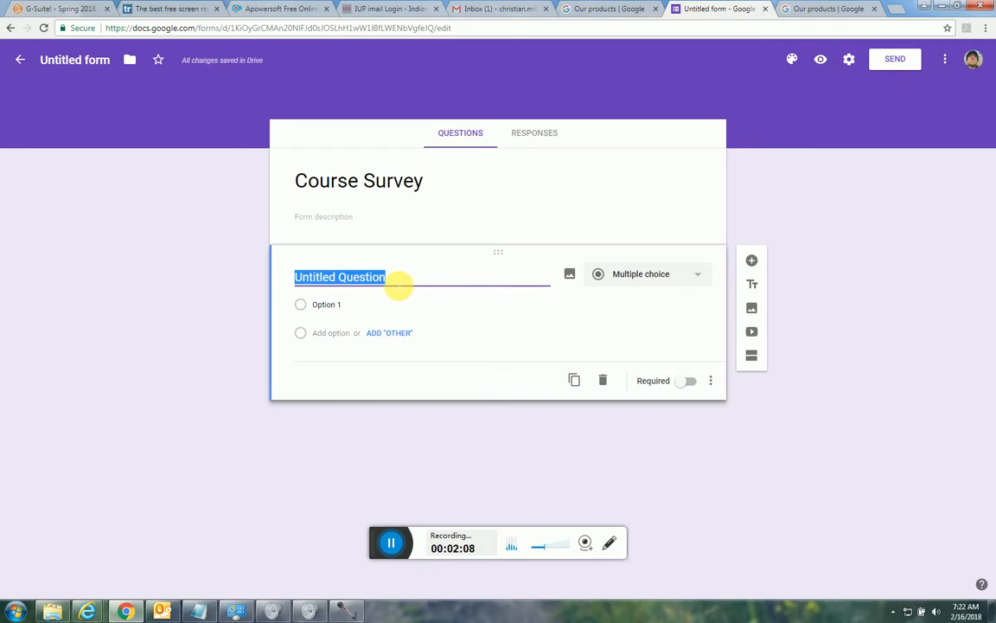
click(694, 276)
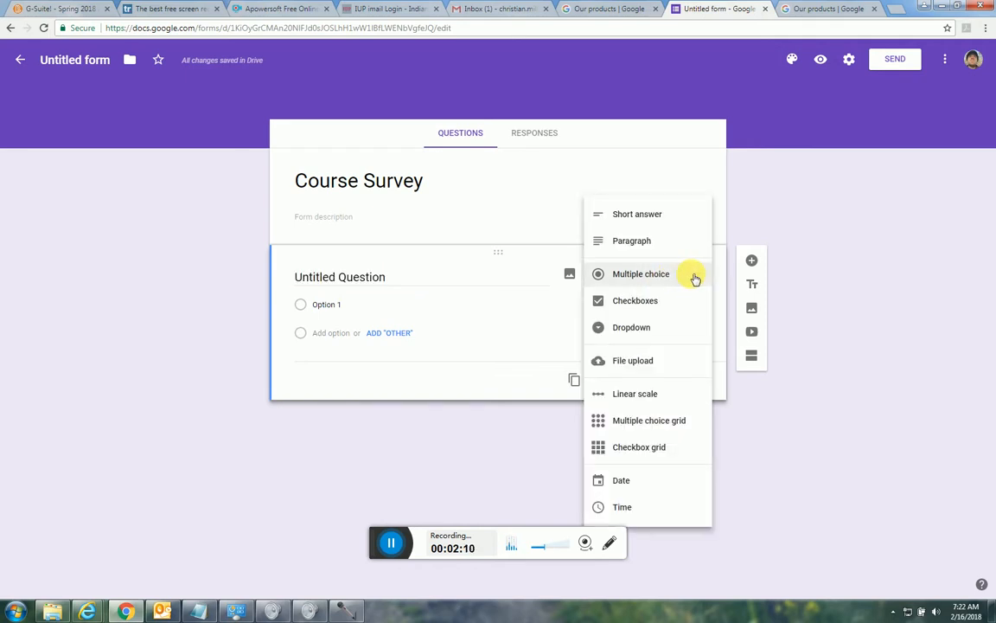
click(339, 275)
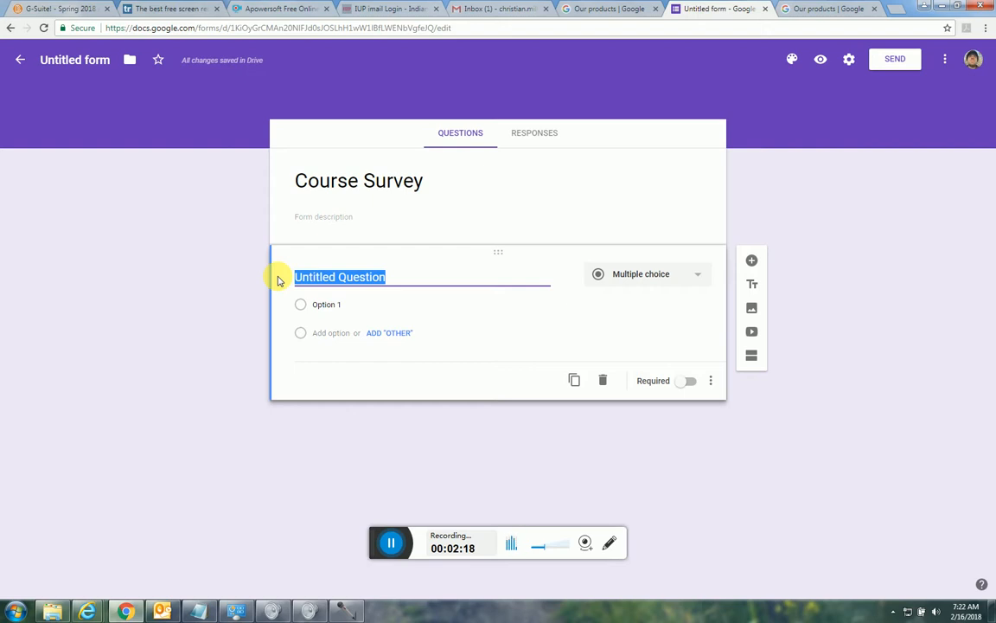
text(On a )
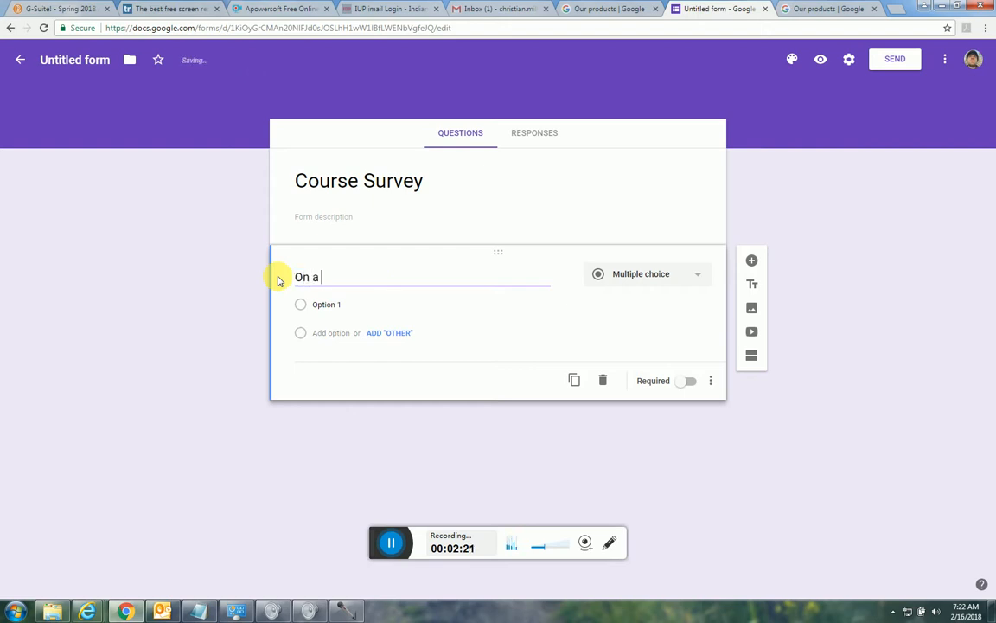
text(scale of )
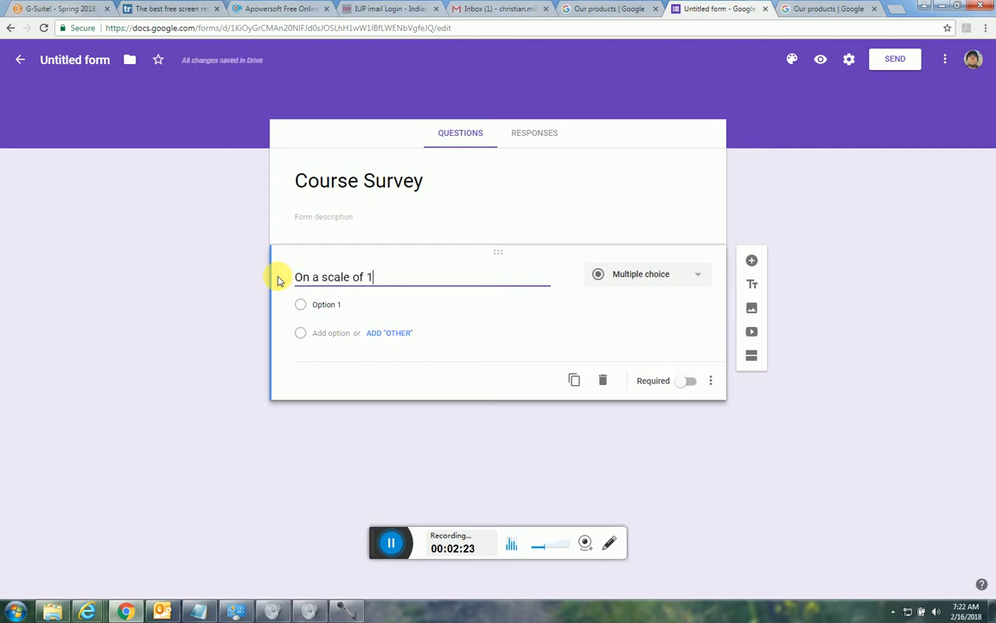
text(1-5, where 1 is the )
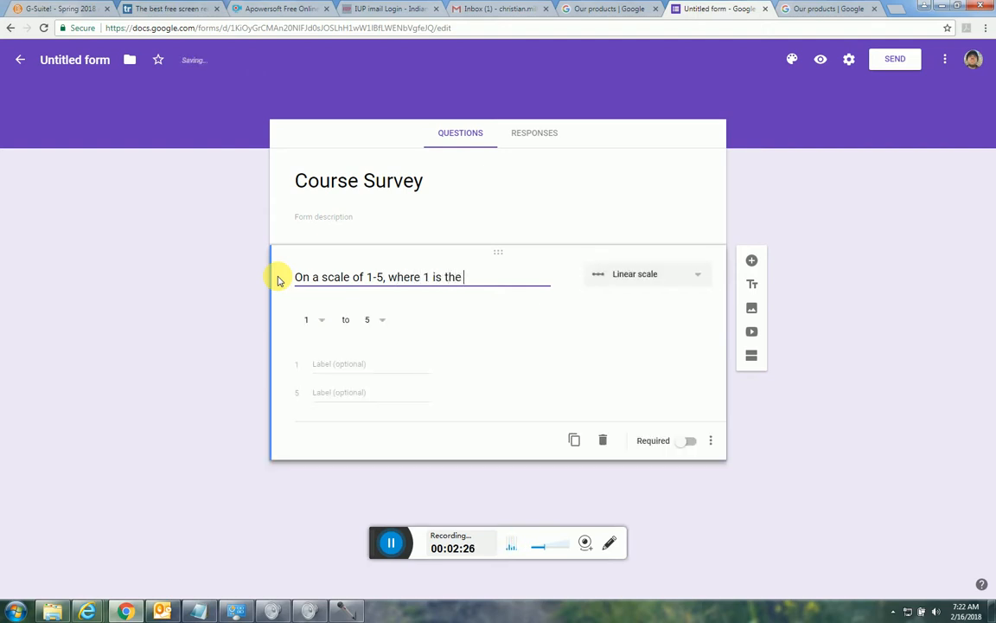
text(best and 5 is t)
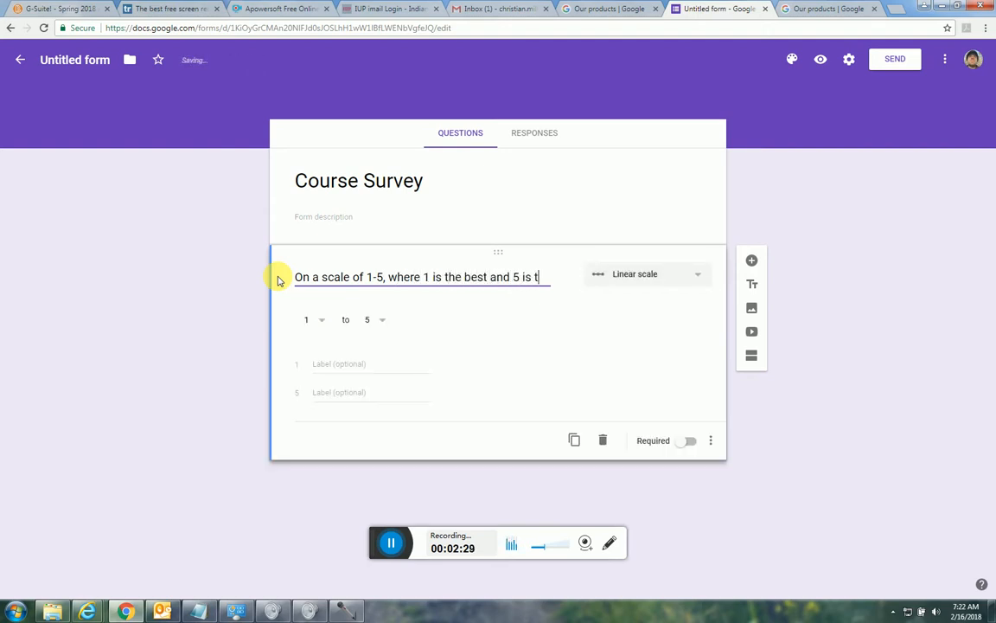
text(he wo)
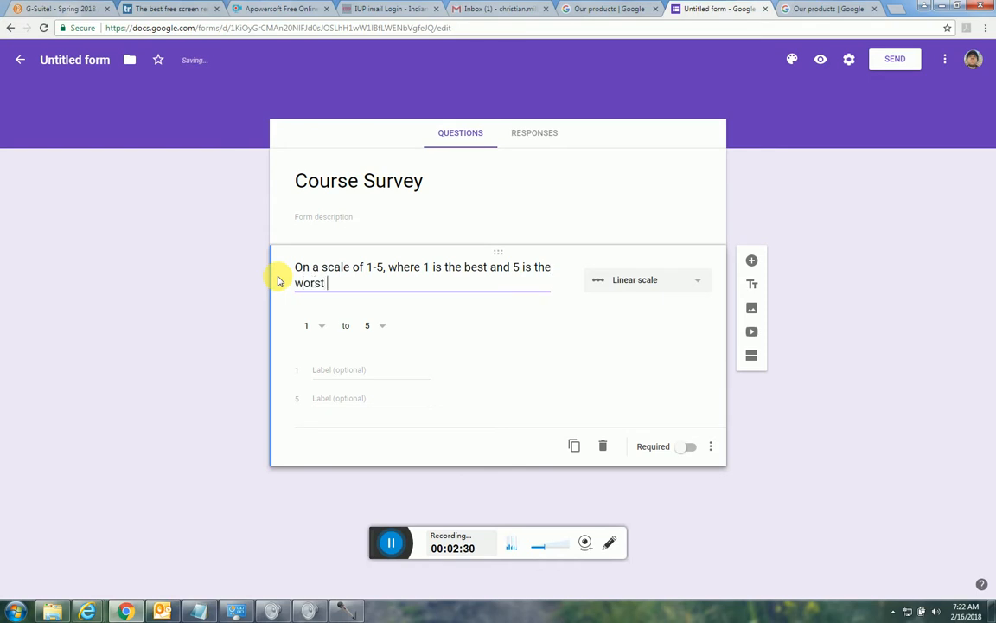
text(rst, rate yourself on )
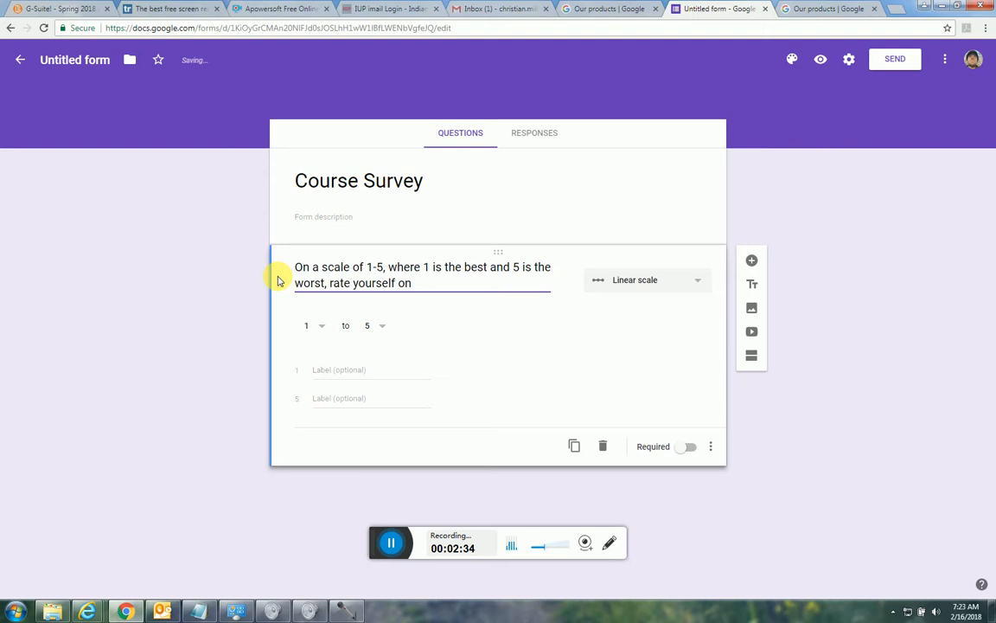
text(telcommunicat)
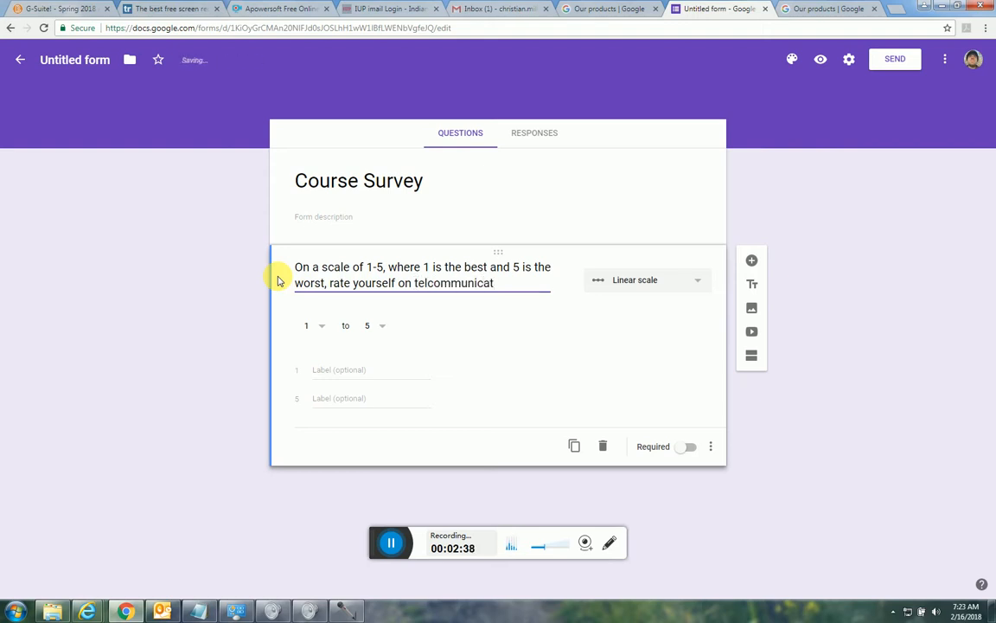
text(ion terminolo)
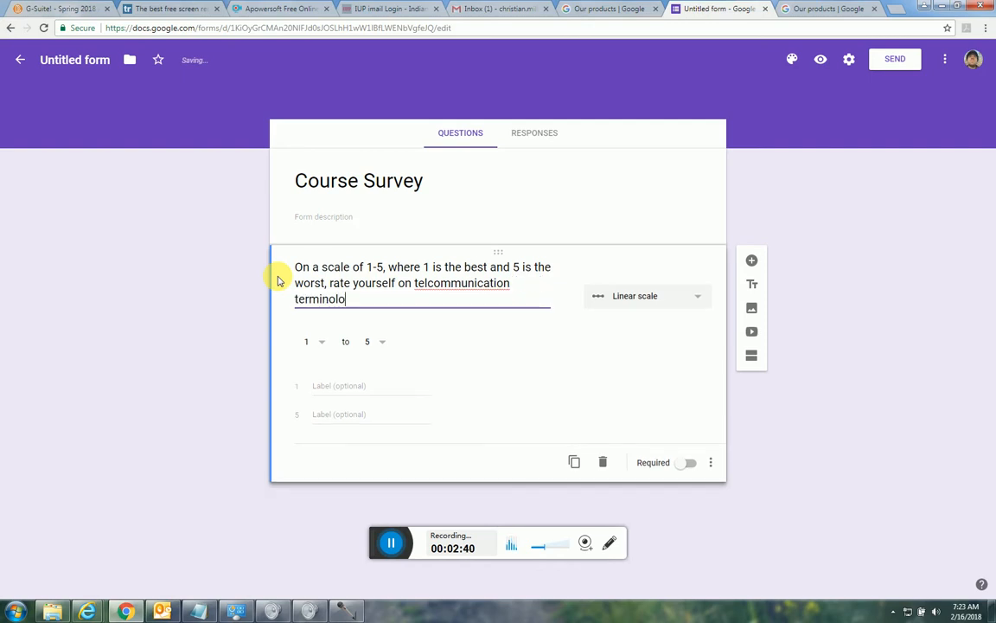
text(gy.)
Correct the misspelled word in the first question to "telecommunication" and make the question required.
right_click(451, 285)
click(501, 295)
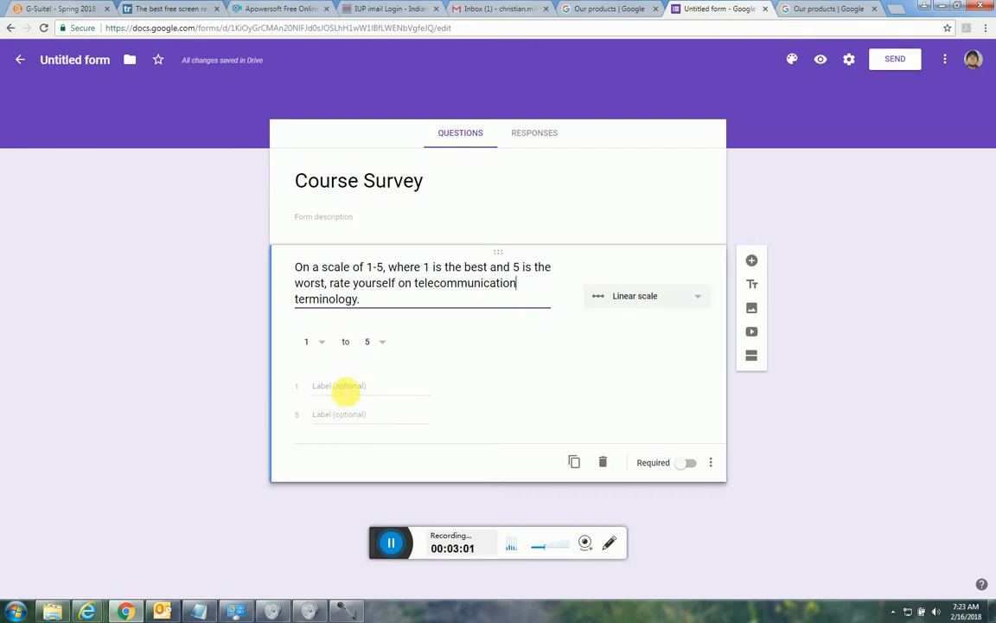
click(689, 464)
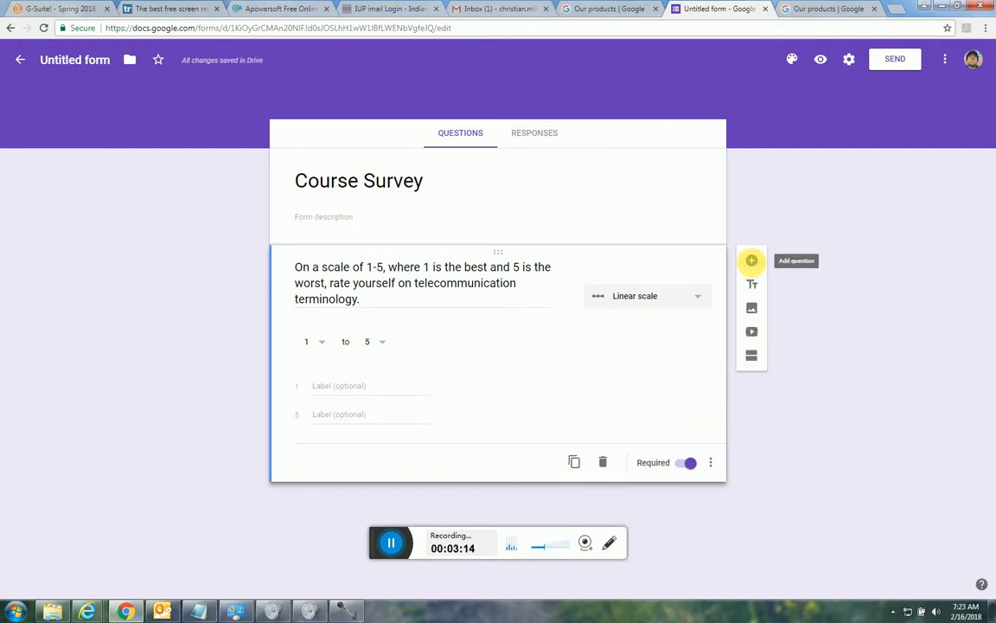
Add a required paragraph question worded "What is the best skill you have learned from this course?".
click(751, 260)
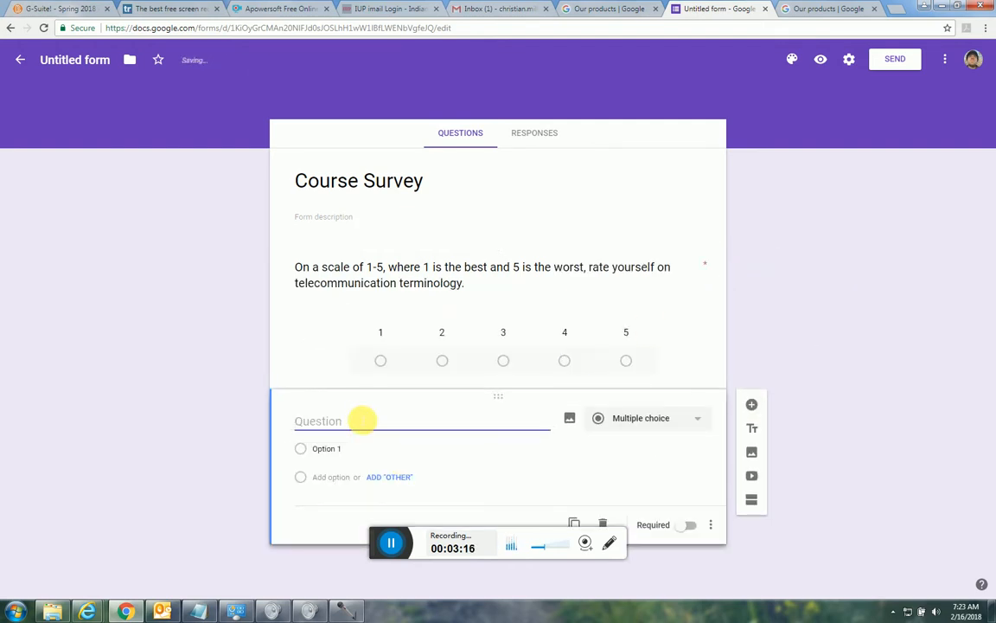
text(What )
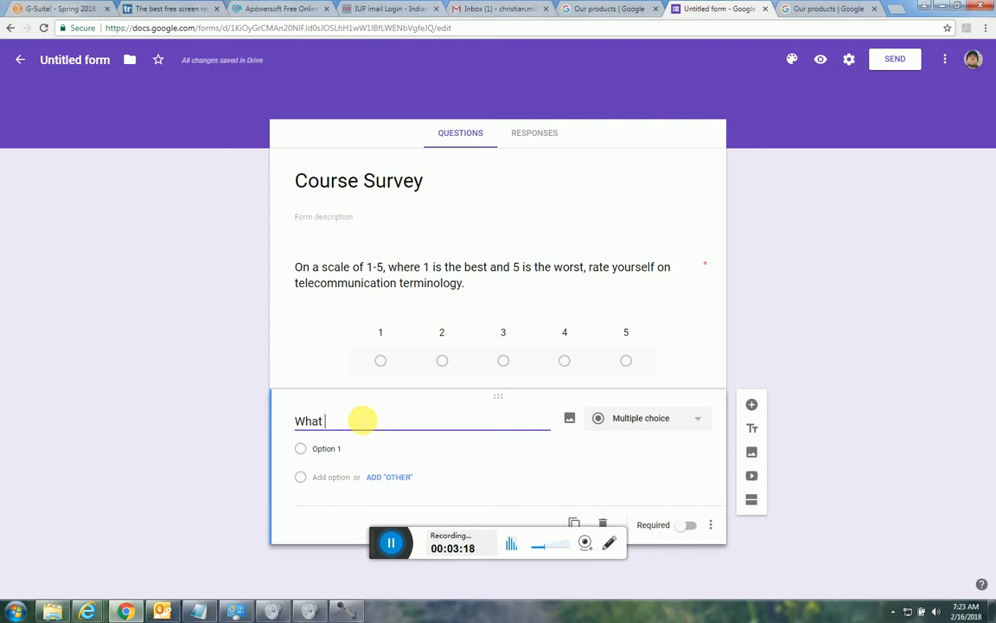
text(is)
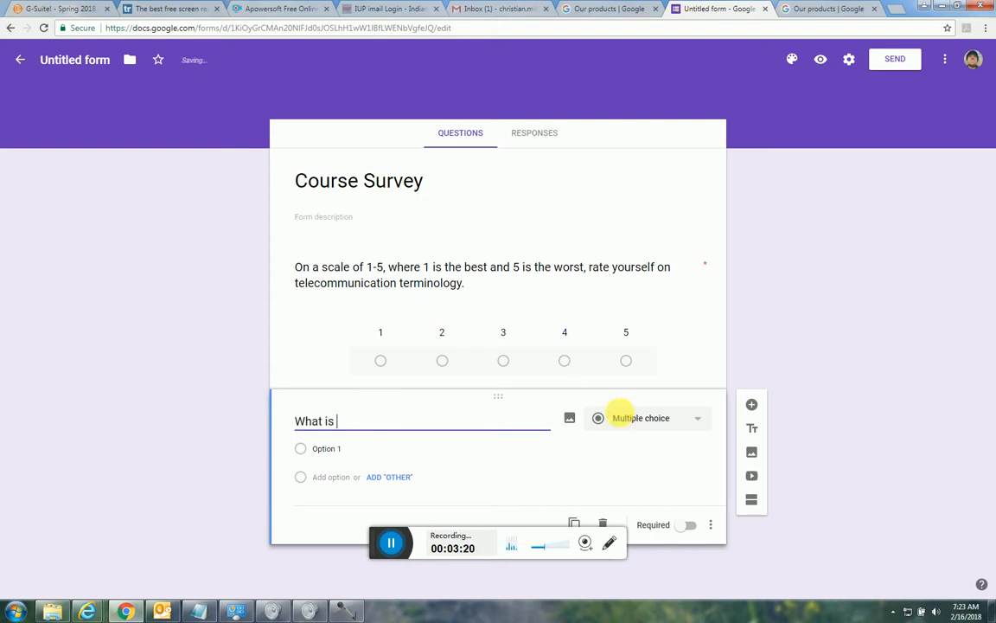
click(621, 414)
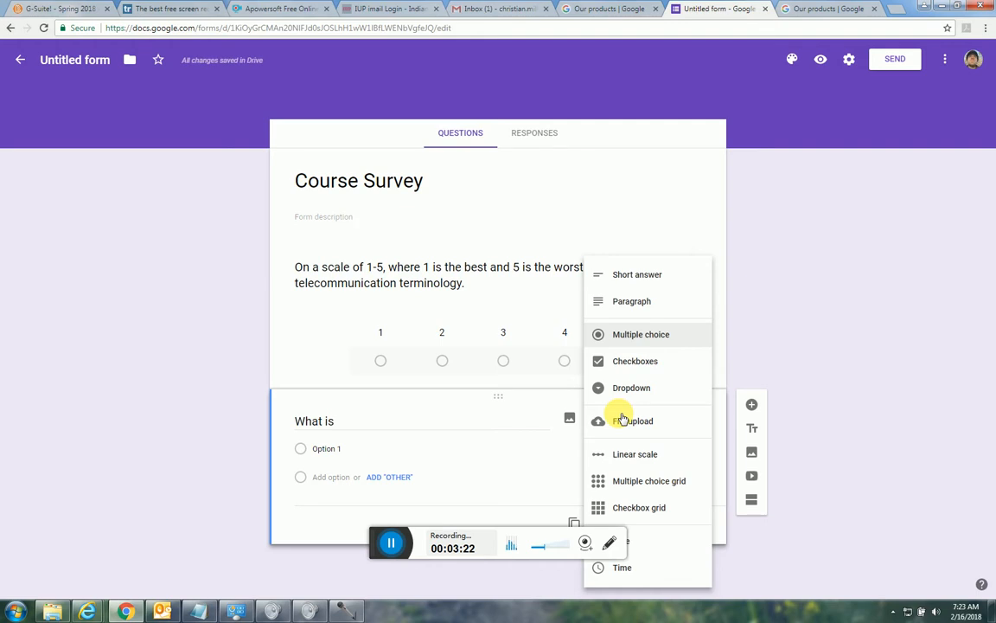
drag(292, 422, 362, 427)
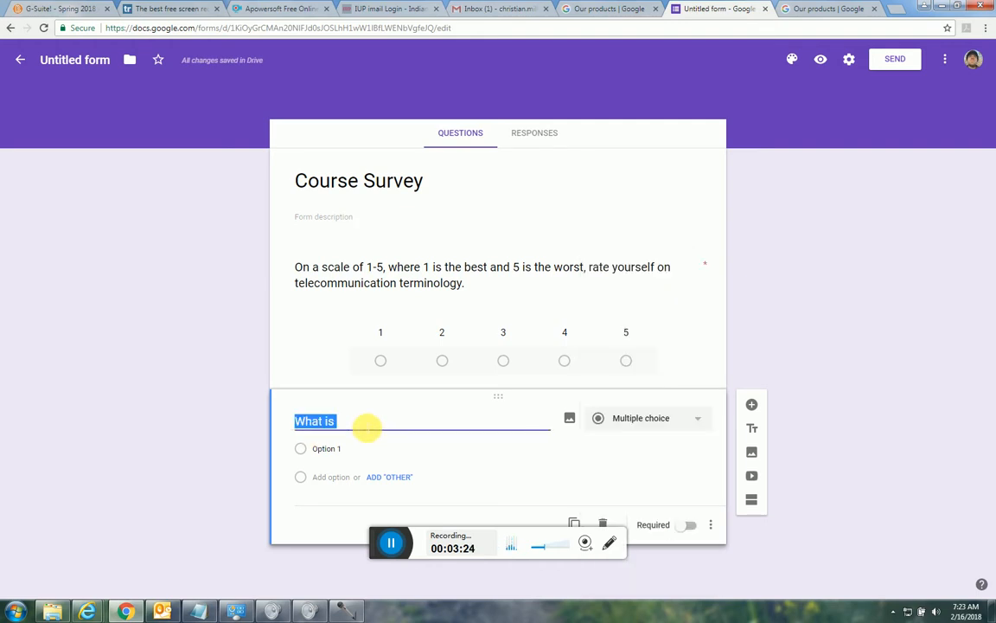
click(367, 426)
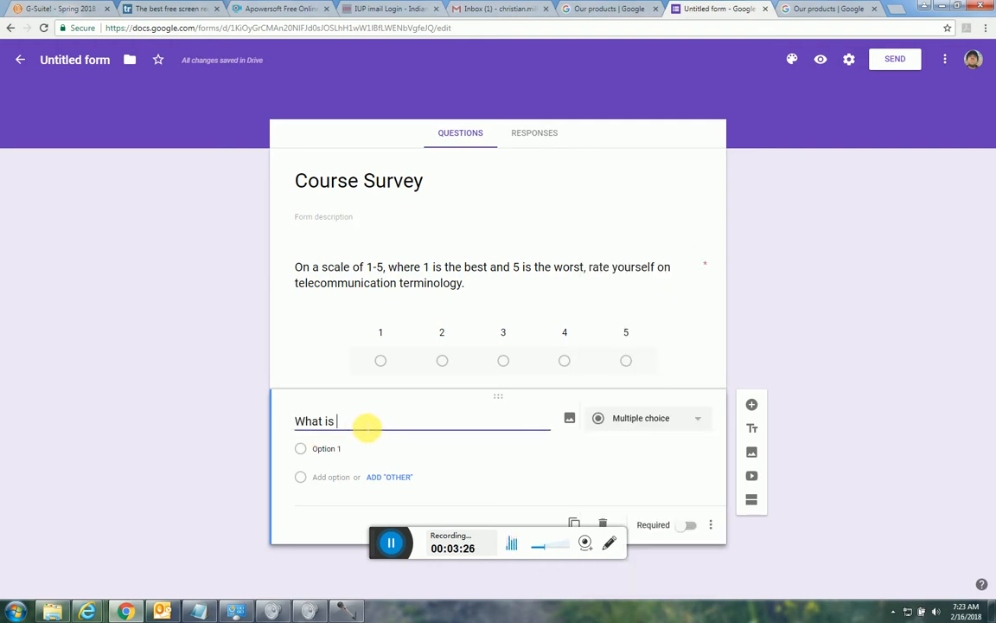
text(the best skill yo)
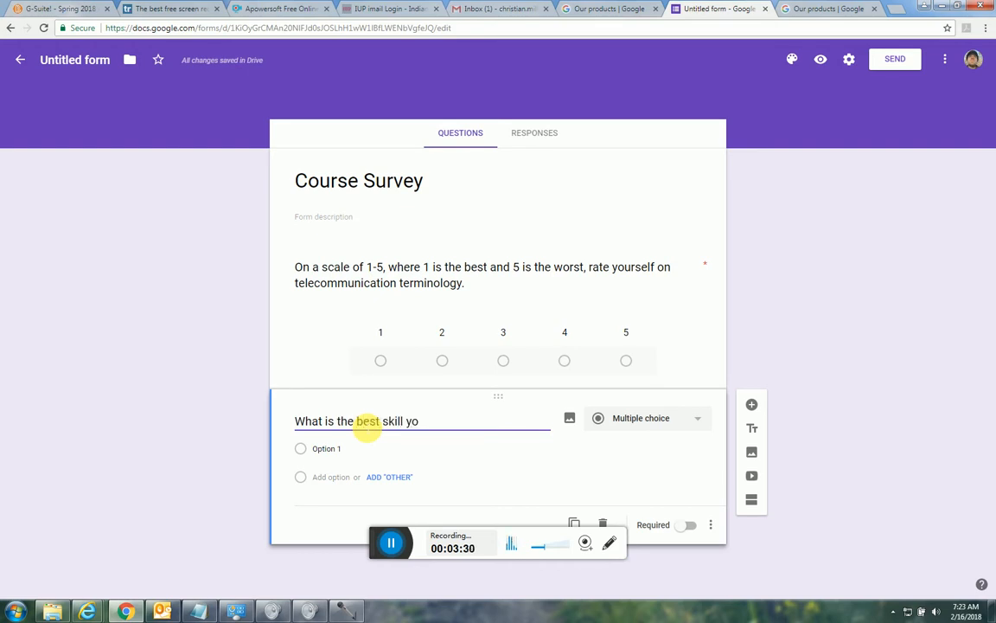
text(u have learned fro)
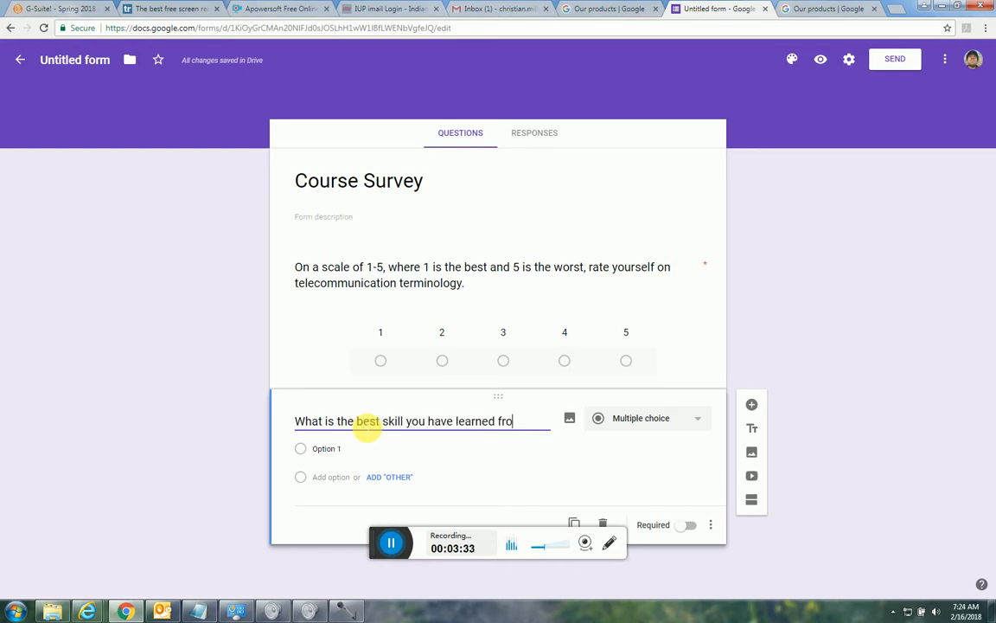
text(m this course?)
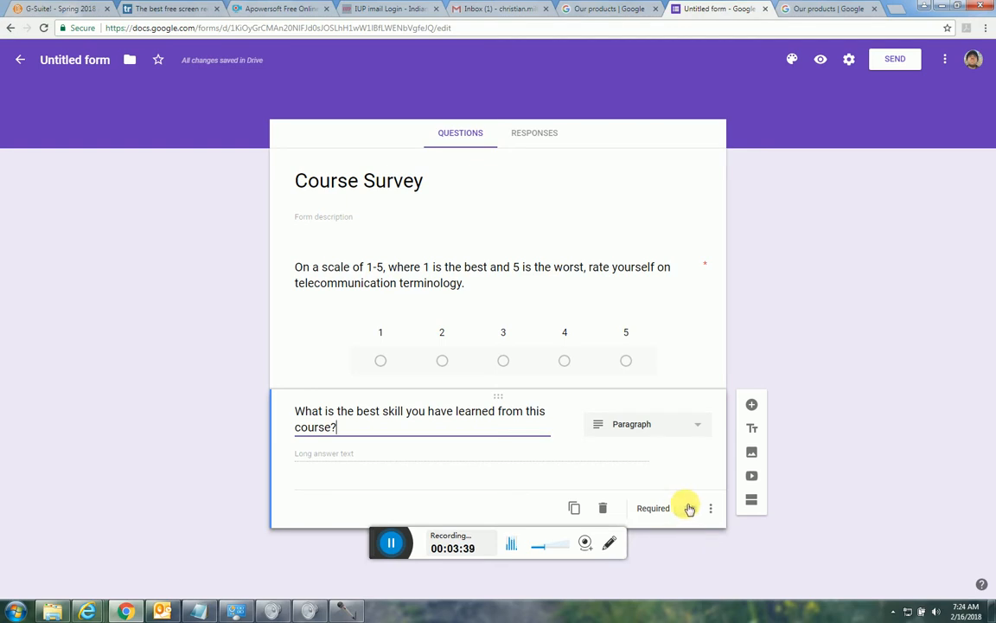
click(688, 508)
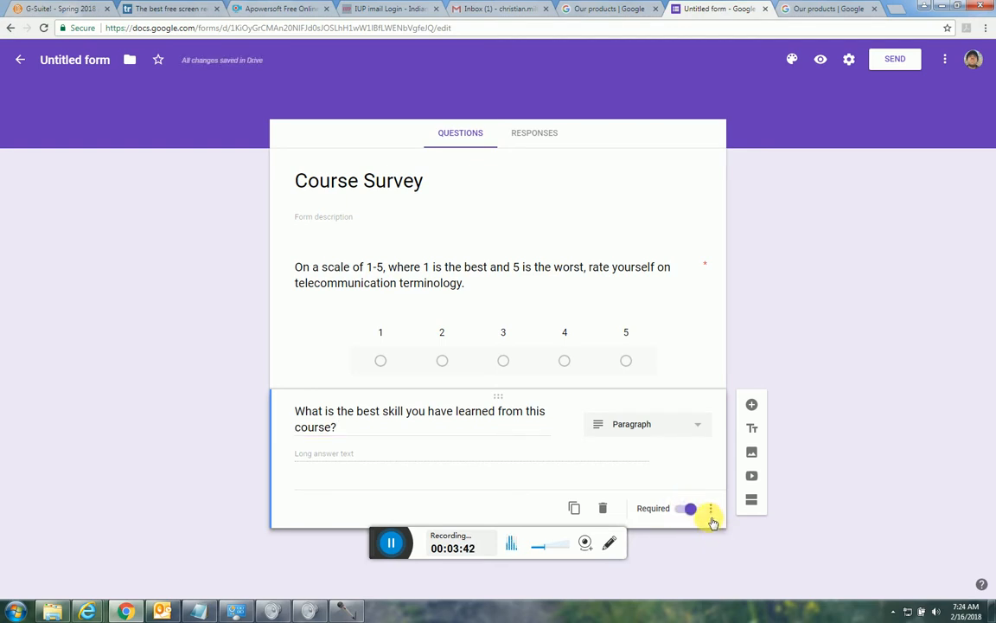
Examine the skill question's extra display options, the form's general settings and its additional actions without changing anything.
click(710, 512)
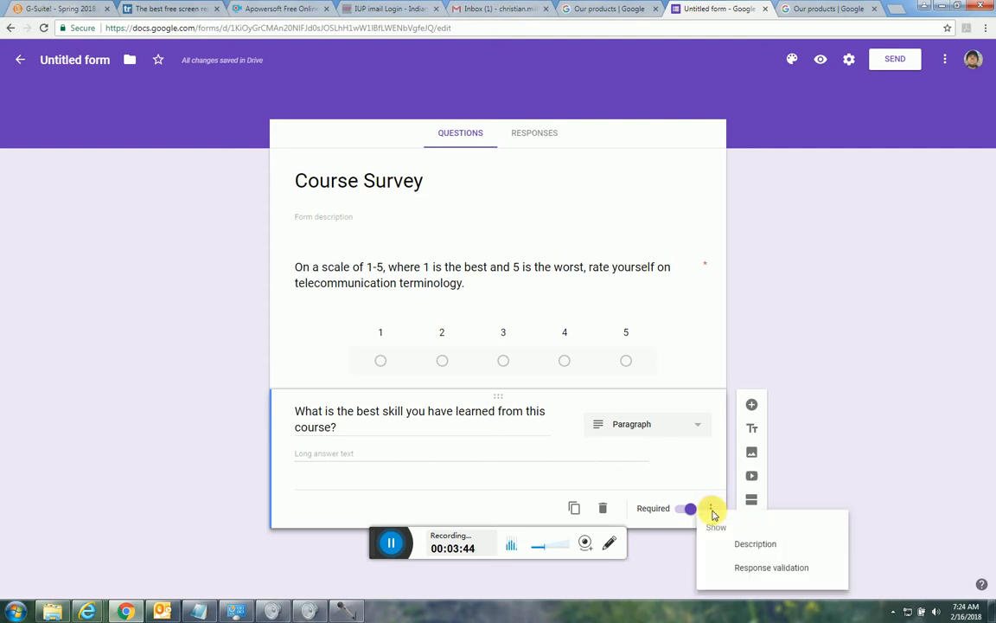
click(909, 359)
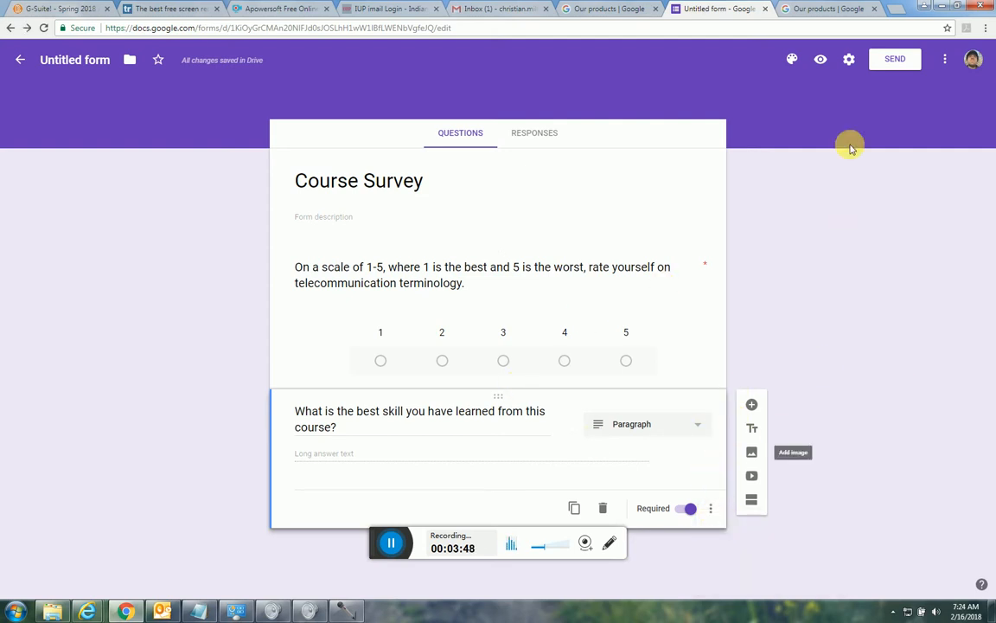
click(848, 59)
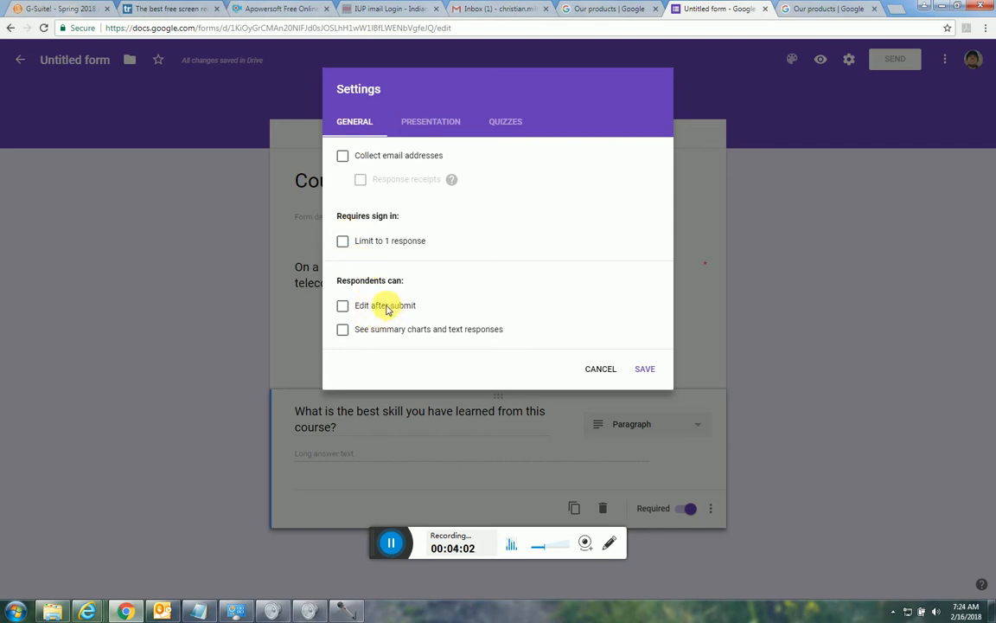
click(600, 368)
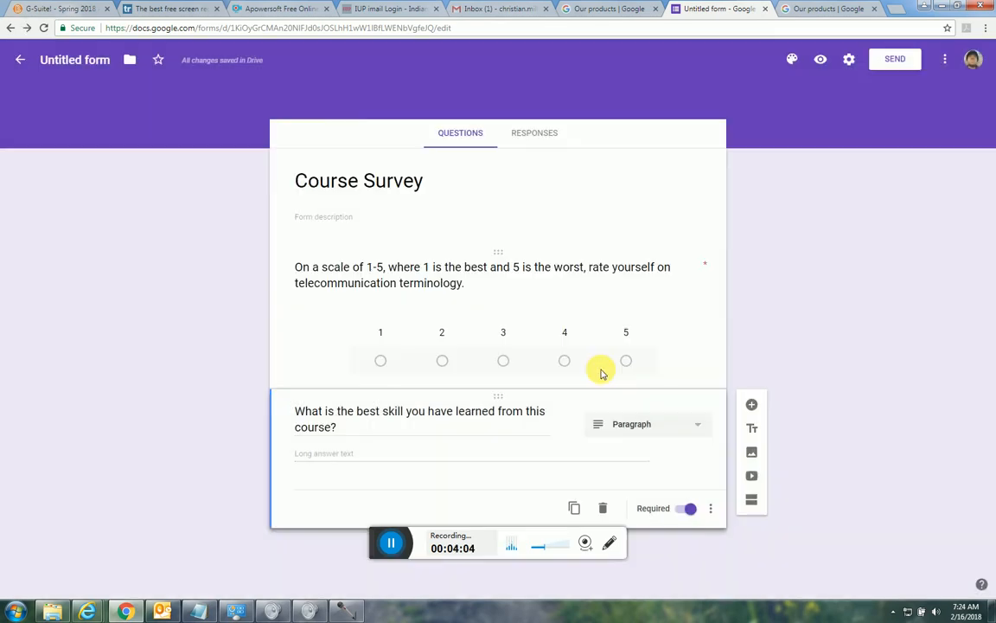
click(849, 64)
click(596, 368)
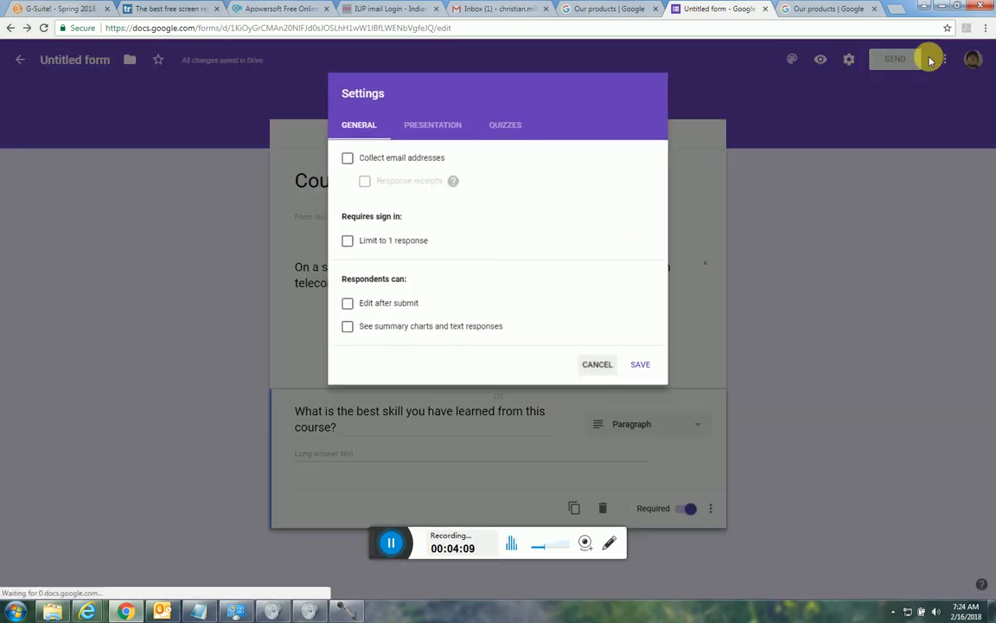
click(945, 60)
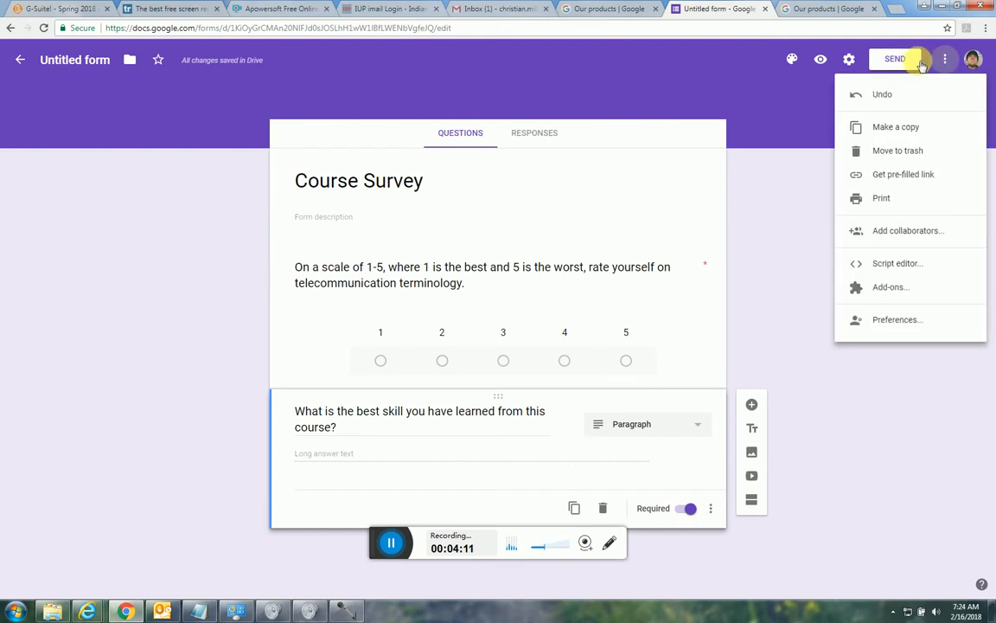
click(712, 154)
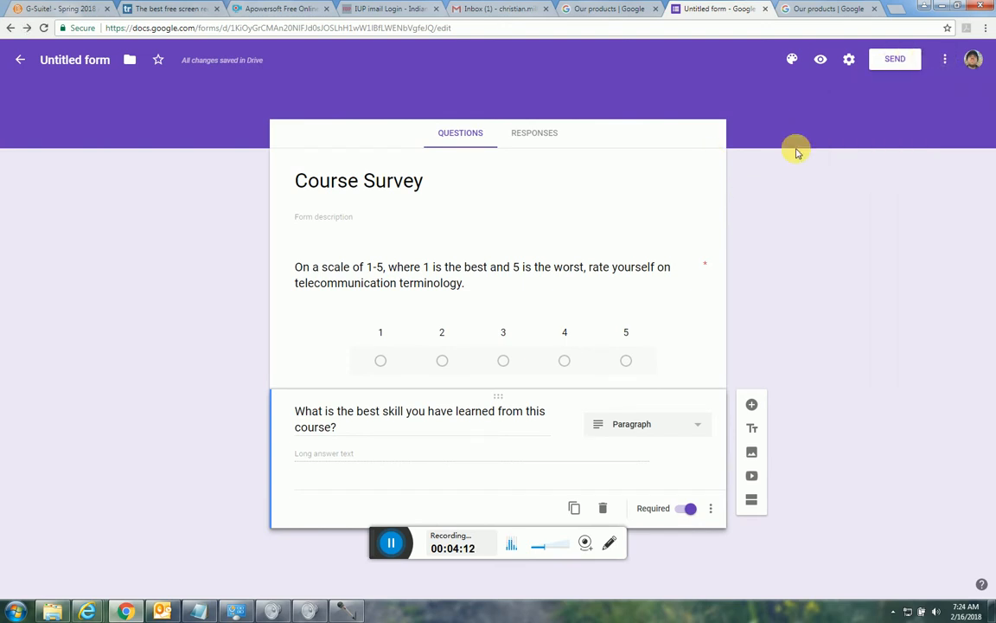
Open the Send form dialog to share the survey by email.
click(895, 60)
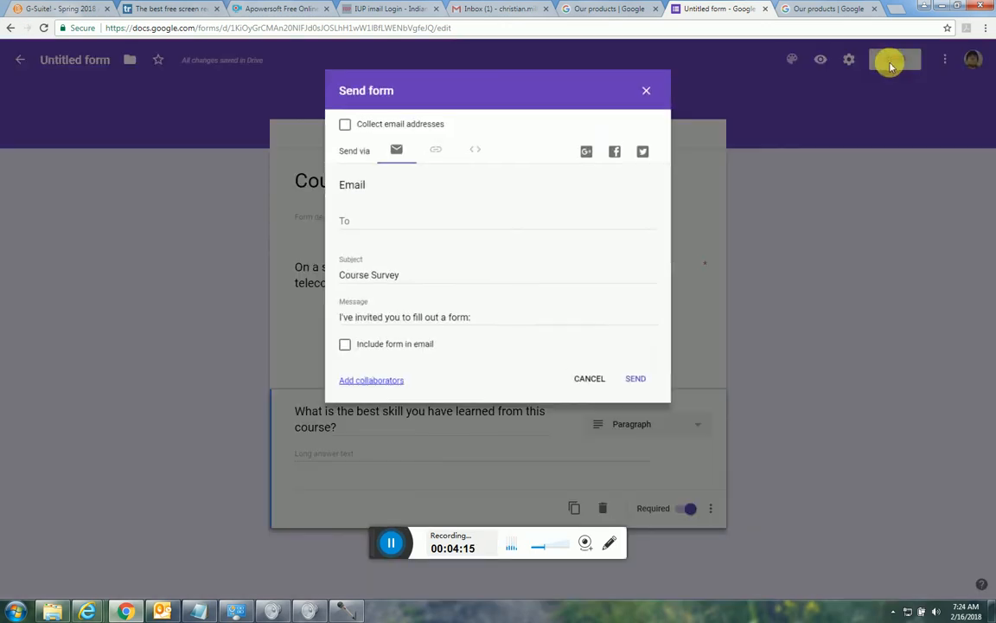